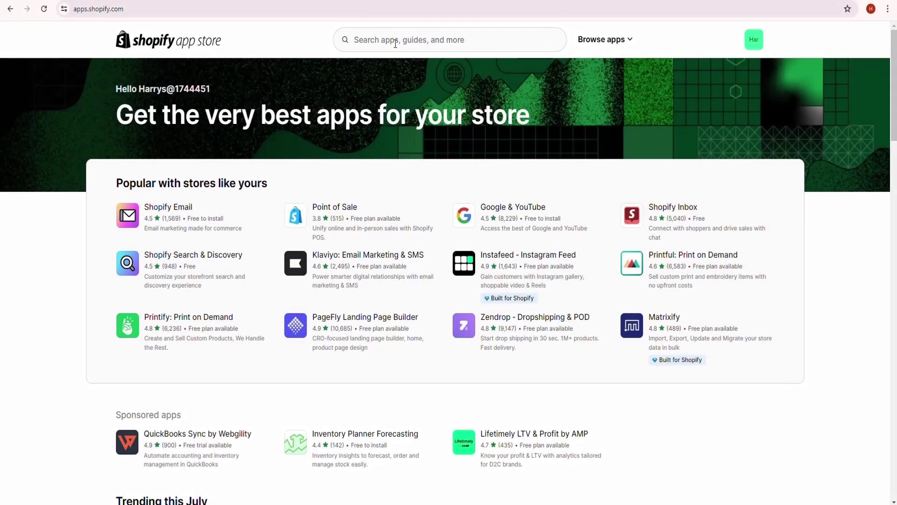
Step: Search the Shopify App Store for 'sso' apps
left_click(394, 42)
type("sso")
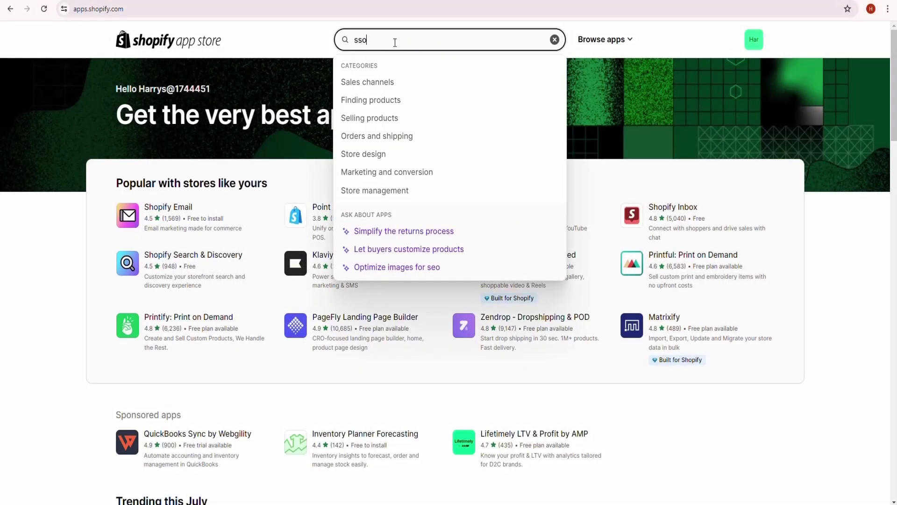
key("Return")
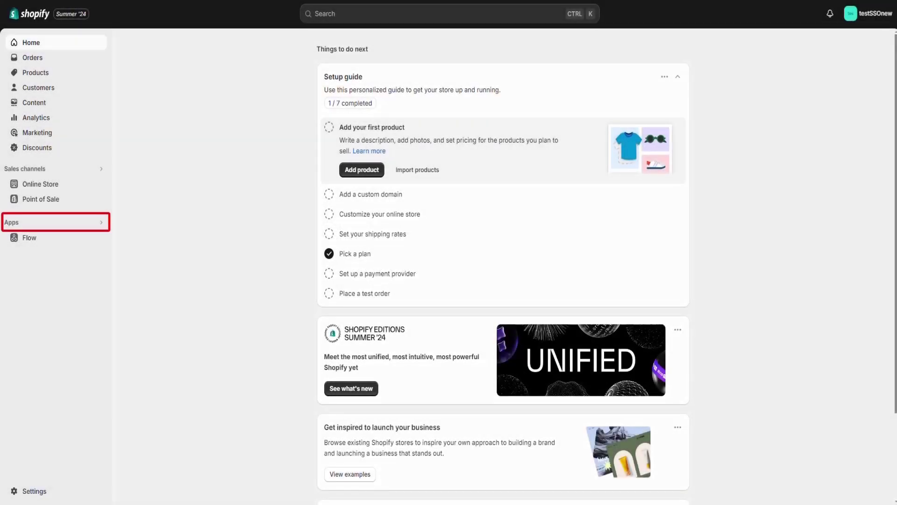
Step: In miniOrange SSO, add an OAuth 2.0 Okta identity provider and select its callback URL
left_click(35, 224)
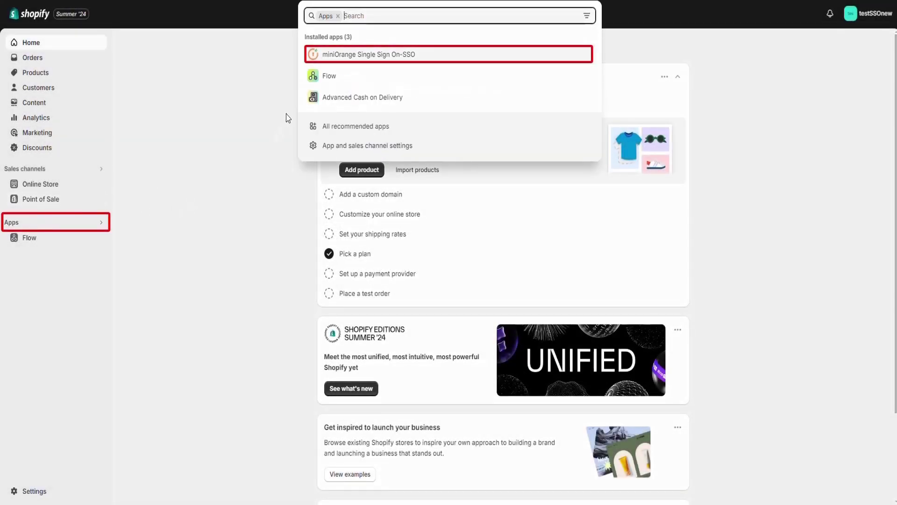
left_click(354, 55)
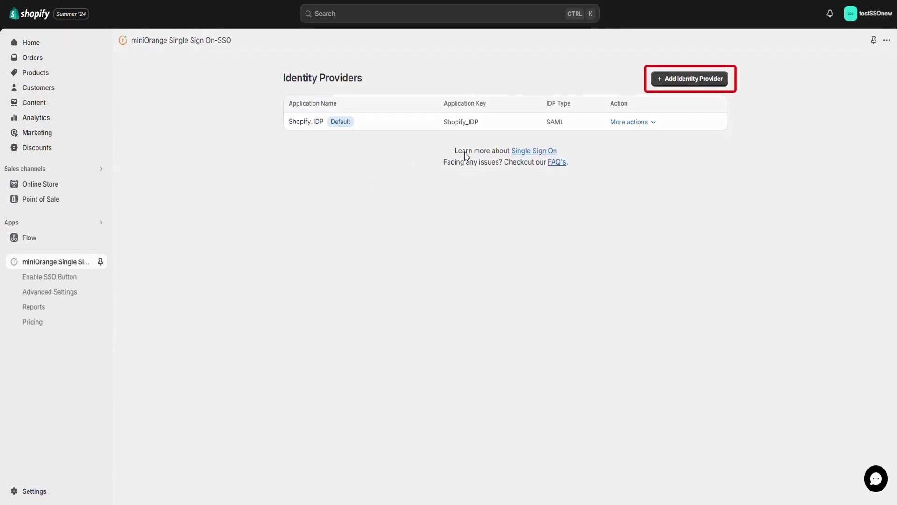
left_click(709, 81)
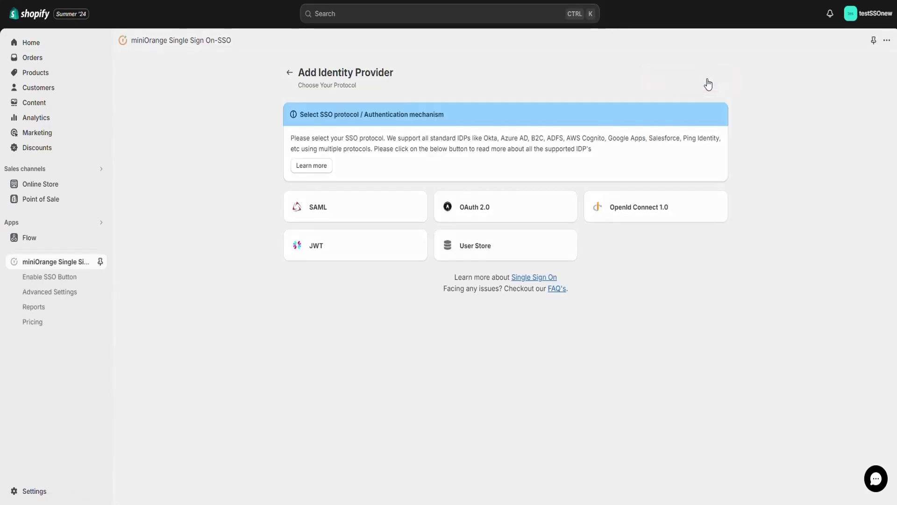
left_click(512, 214)
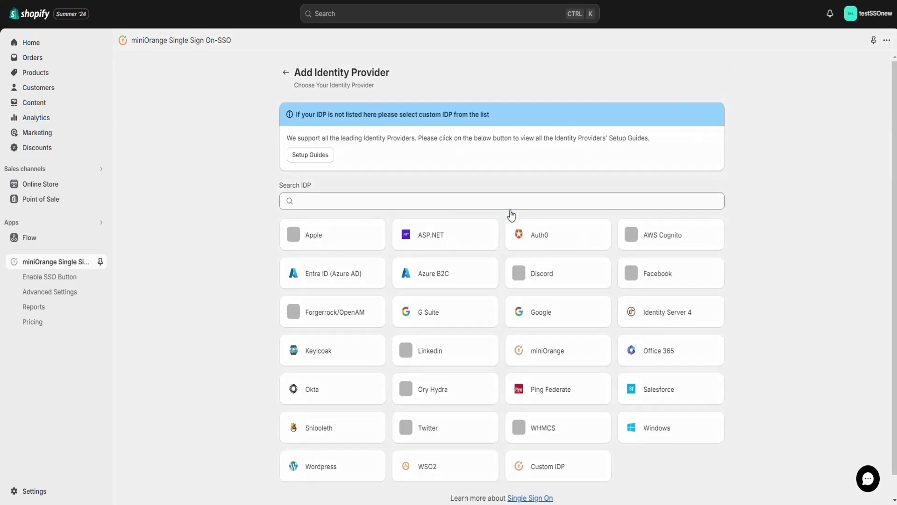
left_click(346, 398)
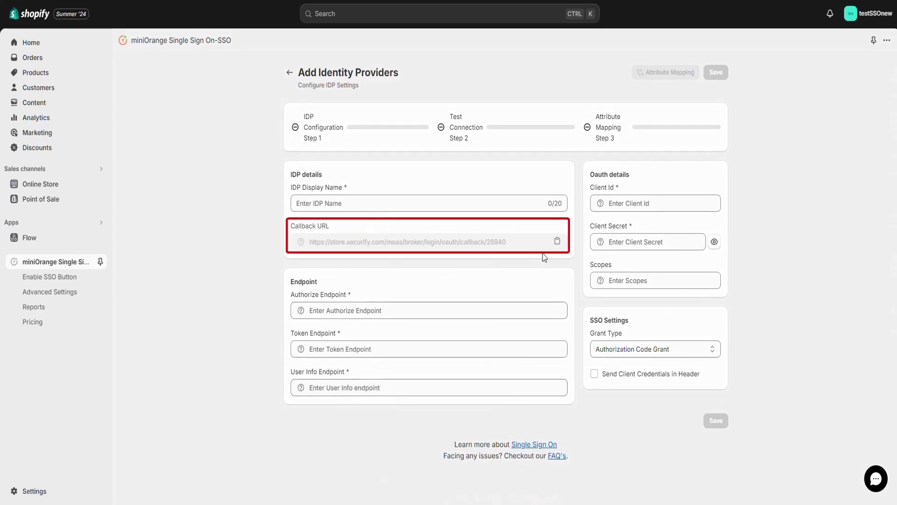
left_click_drag(507, 242, 308, 265)
key("ctrl+c")
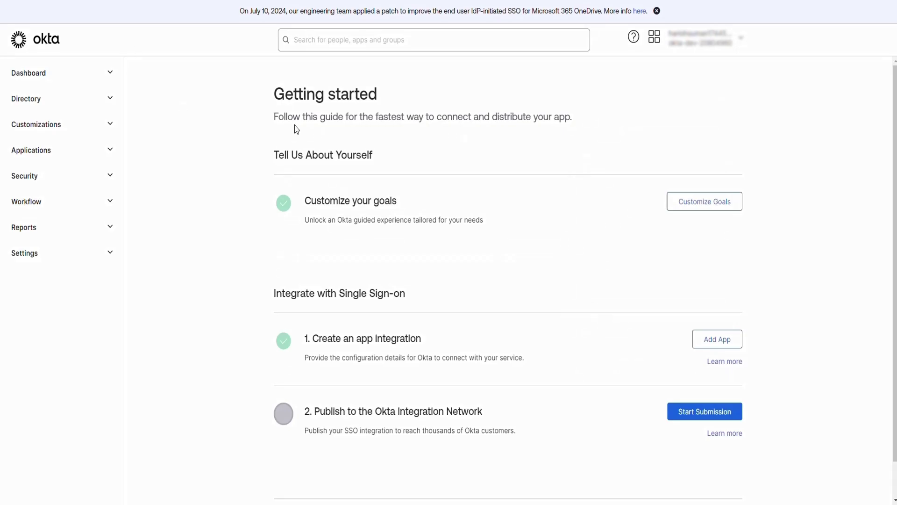
Step: Start a new Okta app integration using OIDC - OpenID Connect and Web Application
left_click(93, 156)
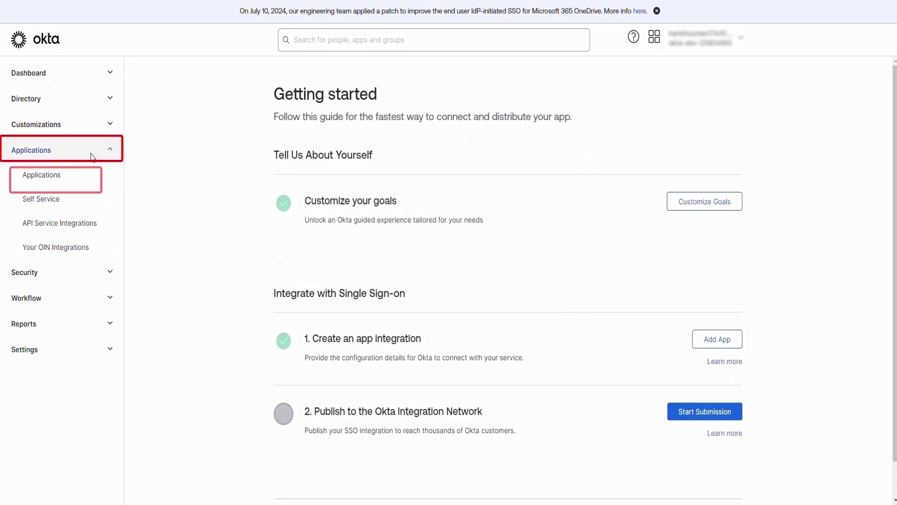
left_click(75, 183)
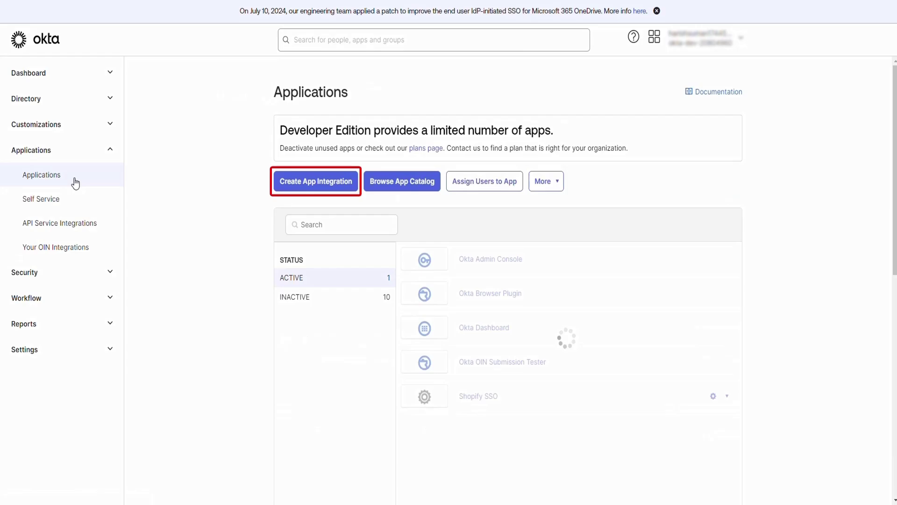
left_click(333, 185)
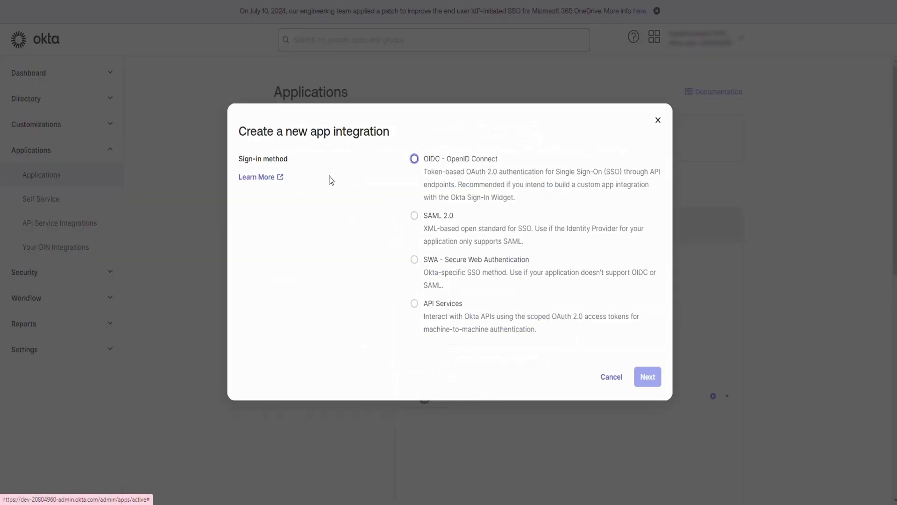
left_click(452, 159)
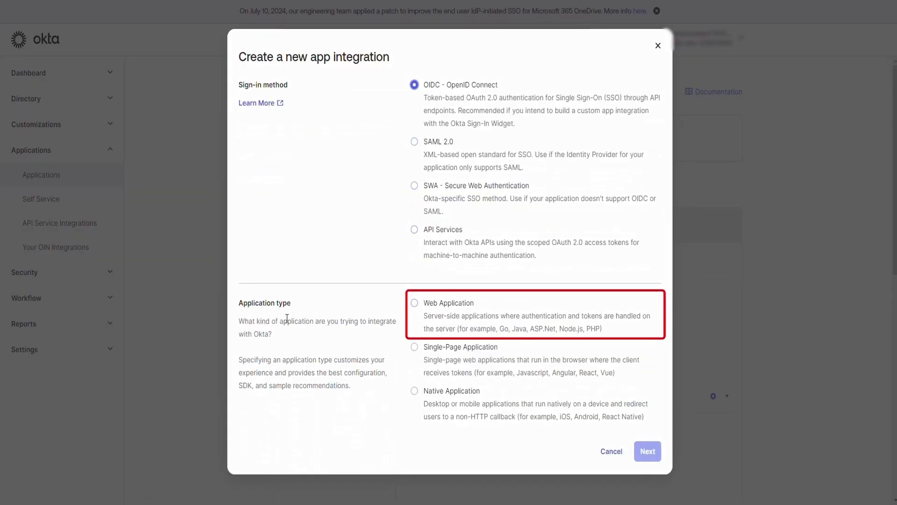
left_click(436, 303)
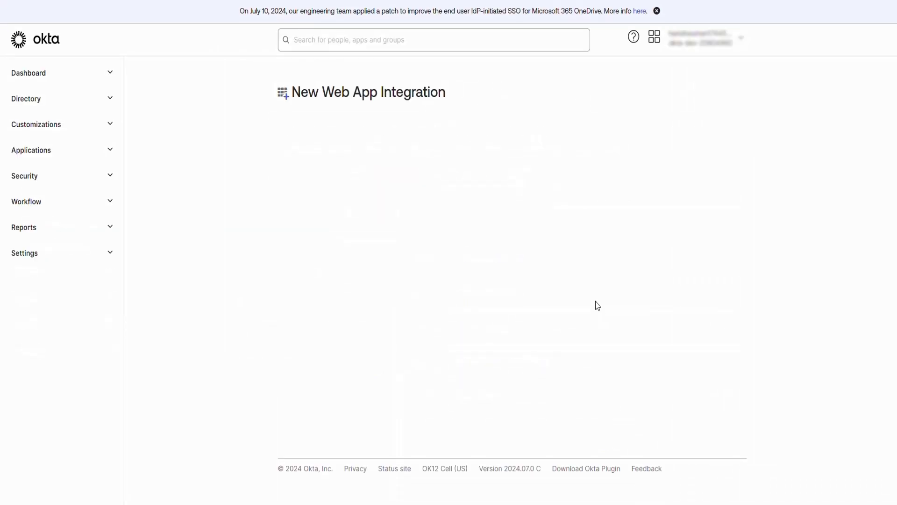
Step: Name the integration Shopify Okta OAuth and use the store callback URL as sign-in redirect URI
left_click(516, 156)
type("Shopify Okta OAuth")
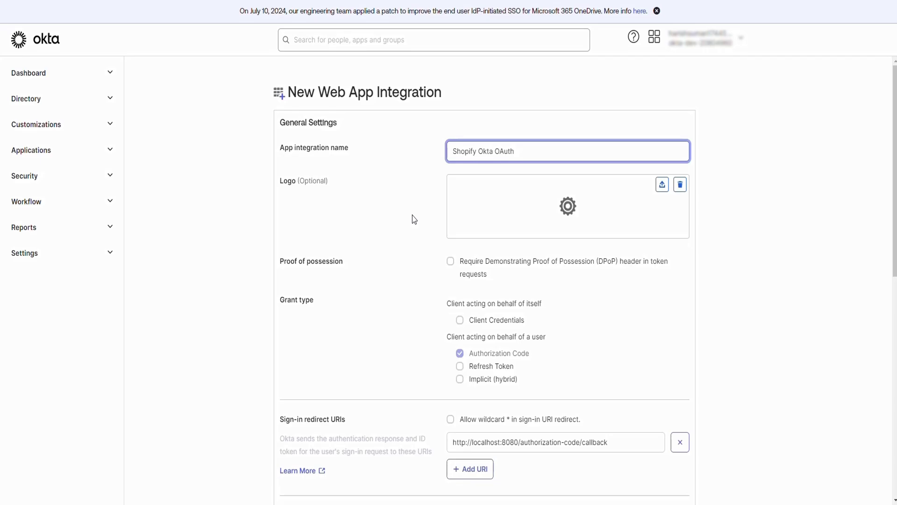
scroll(413, 220, "down", 5)
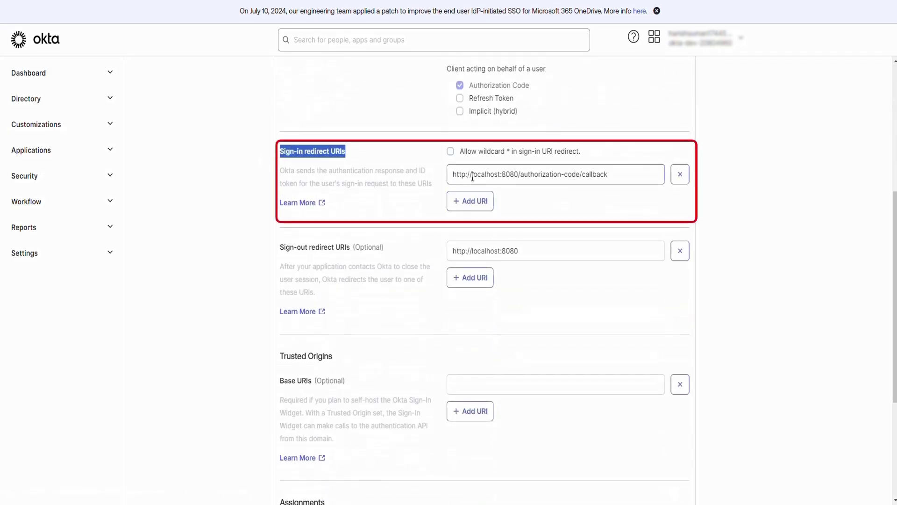
triple_click(472, 177)
key("ctrl+v")
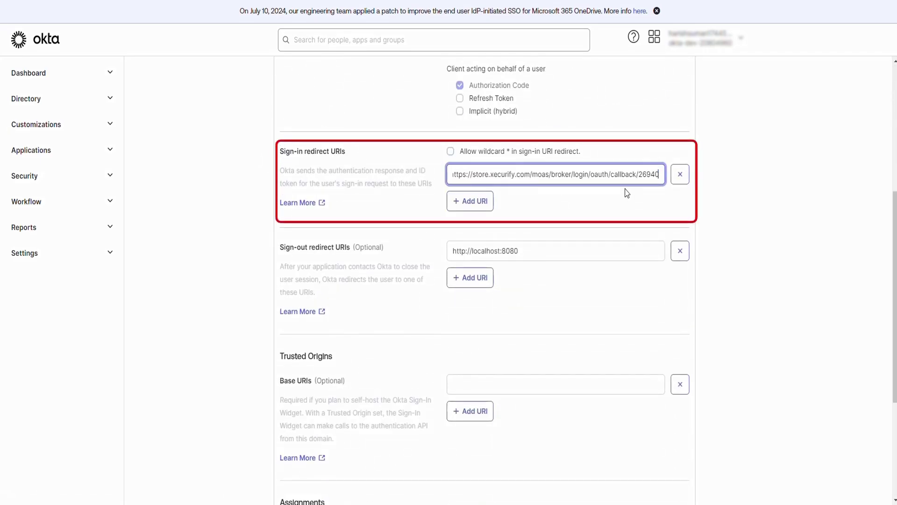
left_click(623, 199)
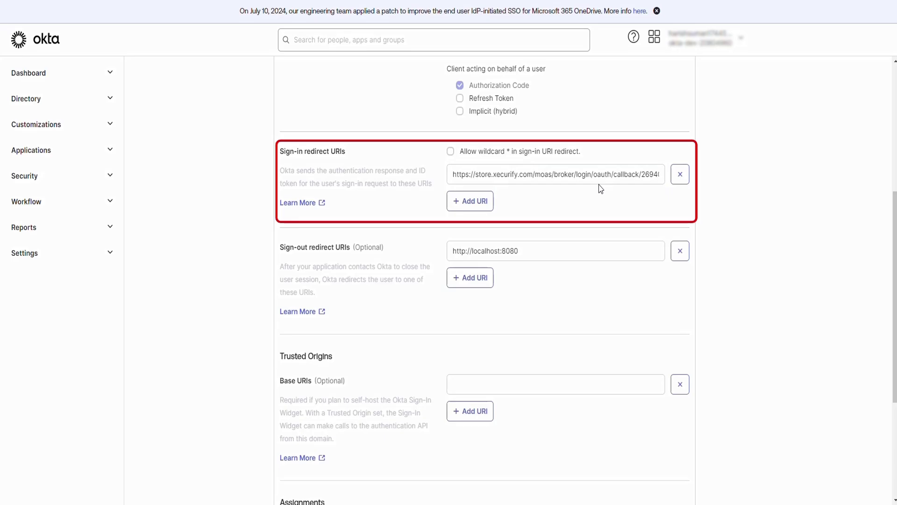
Step: Allow everyone in the organization to access the app and save the integration
scroll(341, 151, "down", 4)
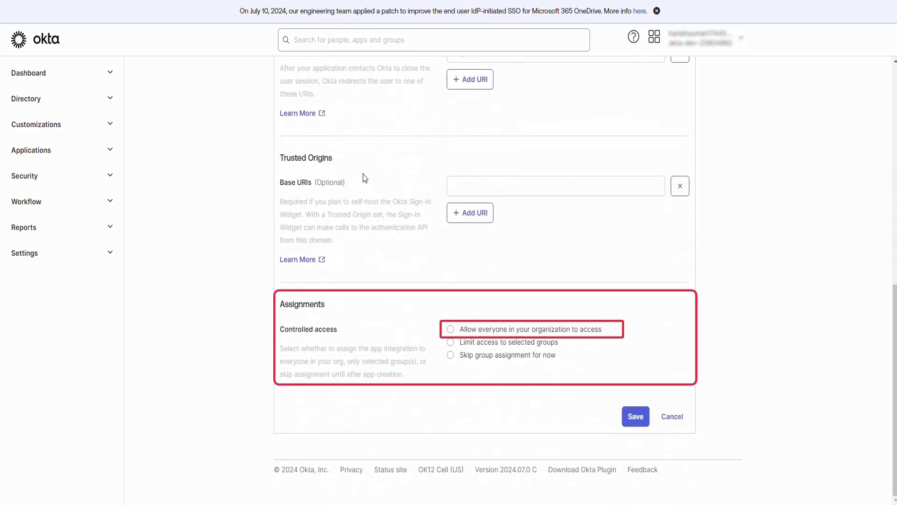
left_click(451, 329)
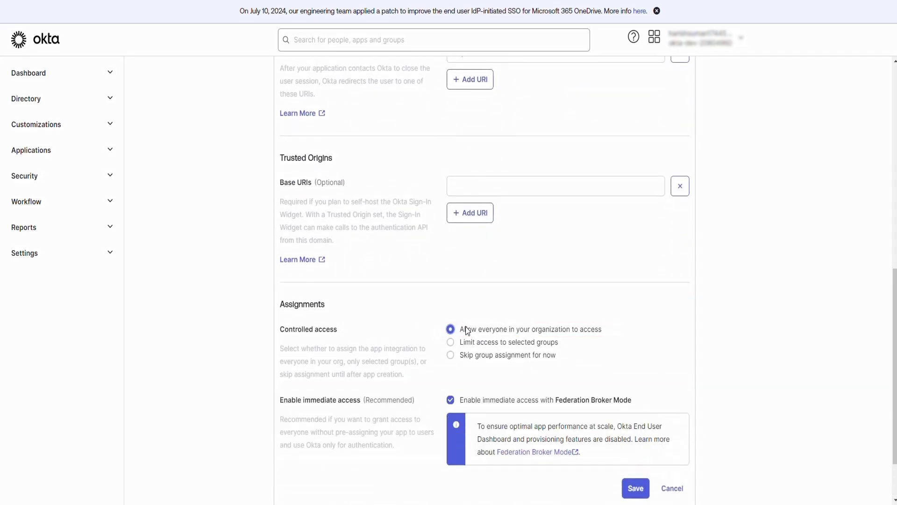
scroll(463, 330, "down", 2)
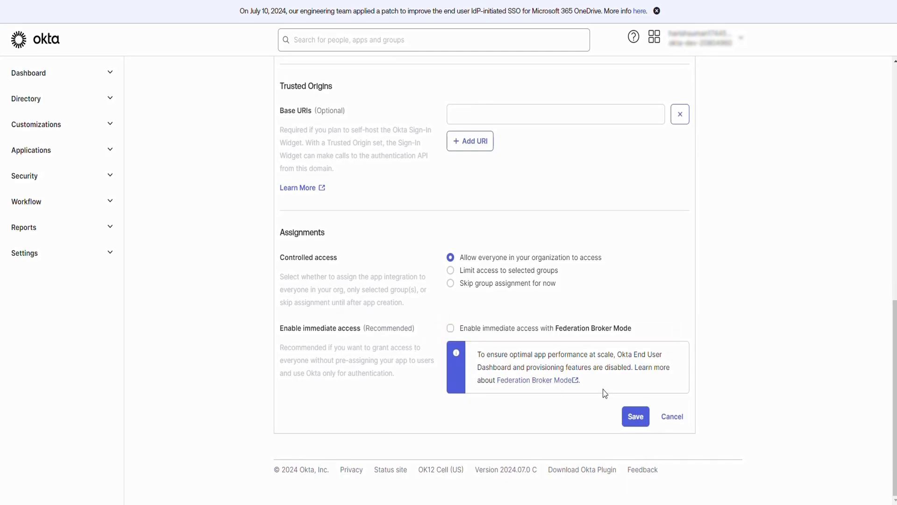
left_click(631, 417)
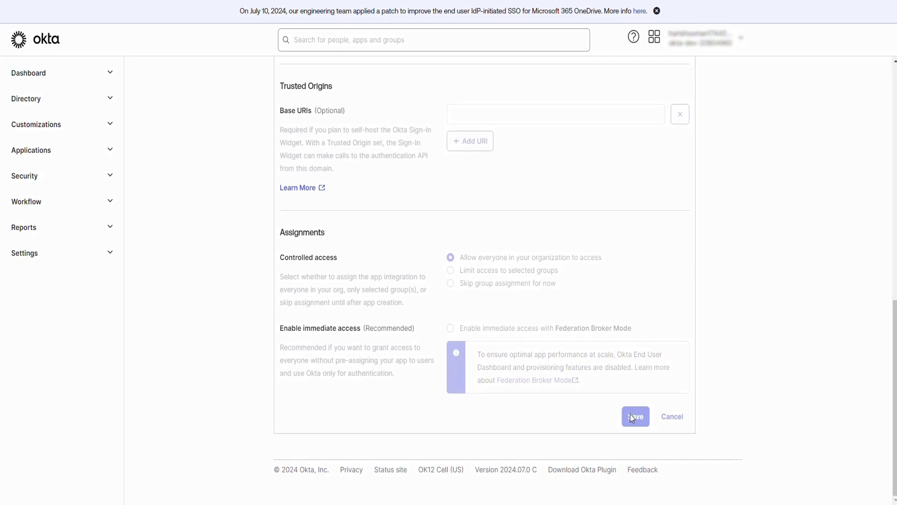
Step: Open Assign to People from the app's Assignments tab
left_click(381, 108)
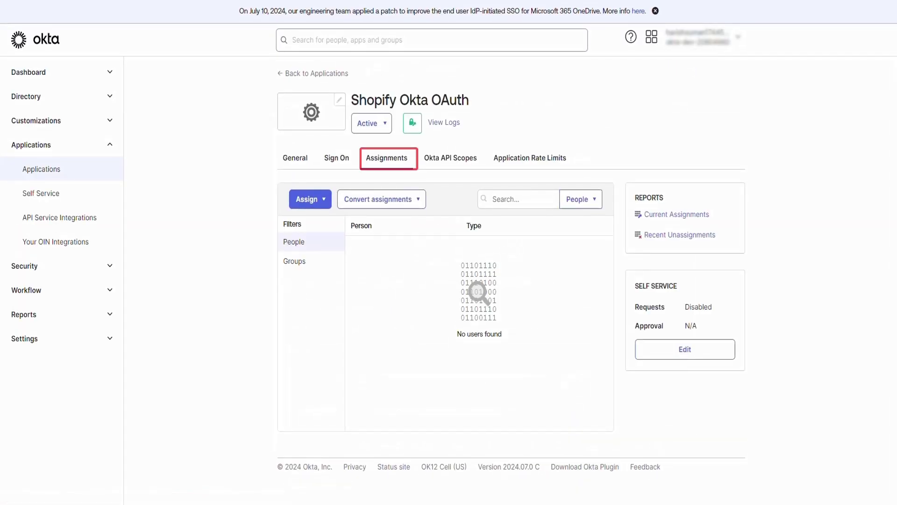
left_click(307, 198)
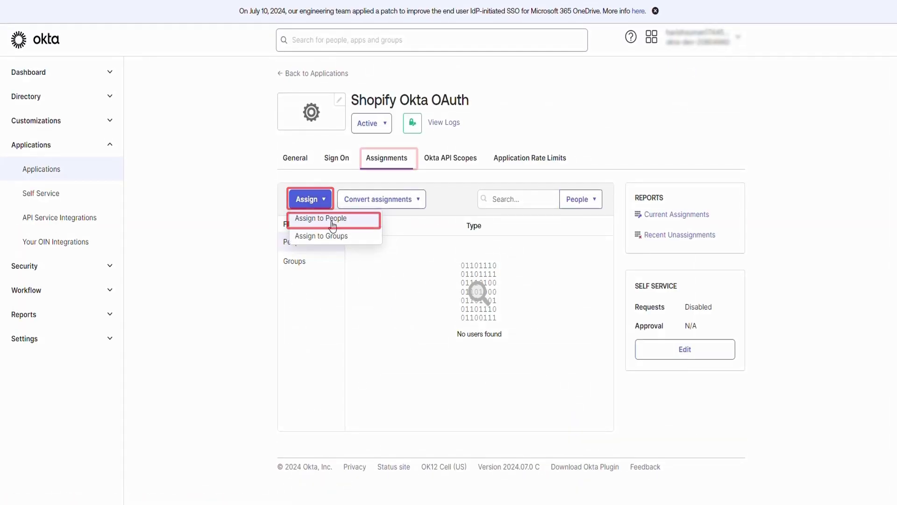
left_click(333, 224)
Step: Assign and save each of the three listed users, then finish with Done
left_click(571, 177)
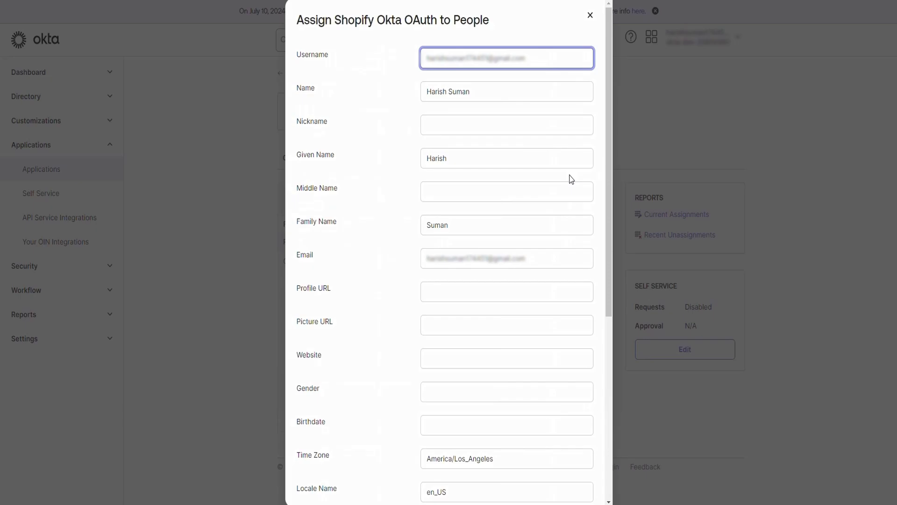
scroll(569, 178, "down", 6)
left_click(506, 483)
left_click(578, 209)
scroll(514, 232, "down", 5)
left_click(518, 483)
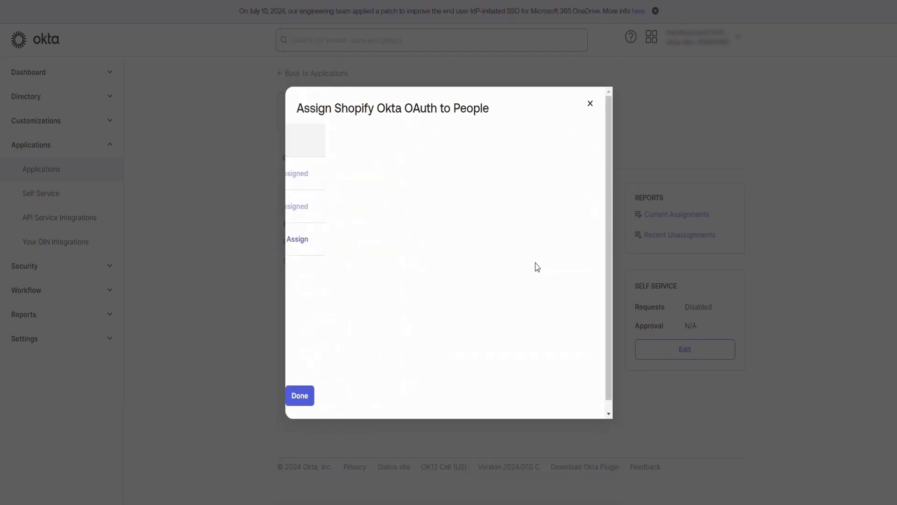
left_click(575, 239)
scroll(576, 239, "down", 6)
left_click(517, 481)
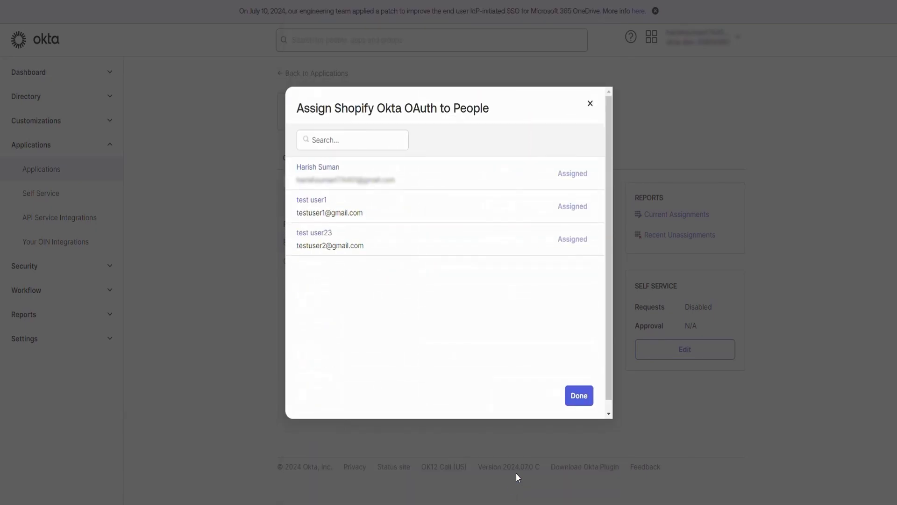
left_click(580, 396)
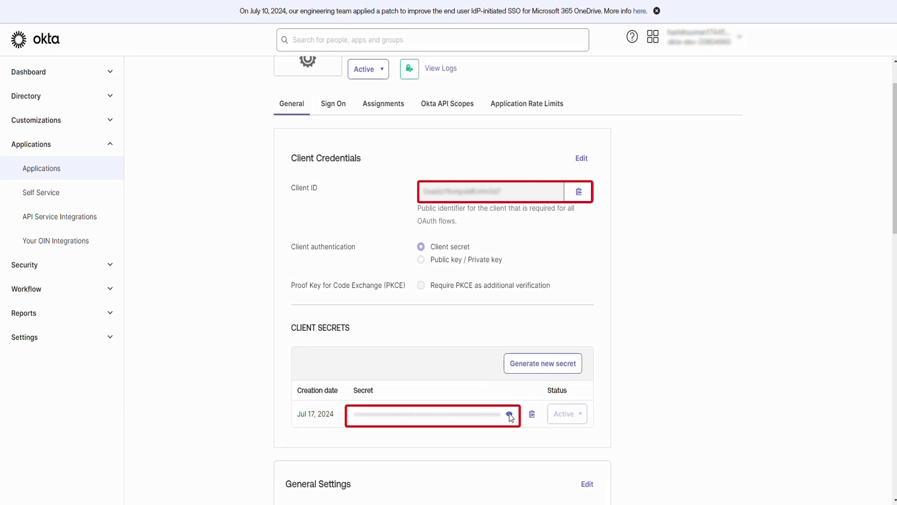
Step: Reveal and copy the app's client secret, then copy its client ID
left_click(510, 414)
triple_click(421, 415)
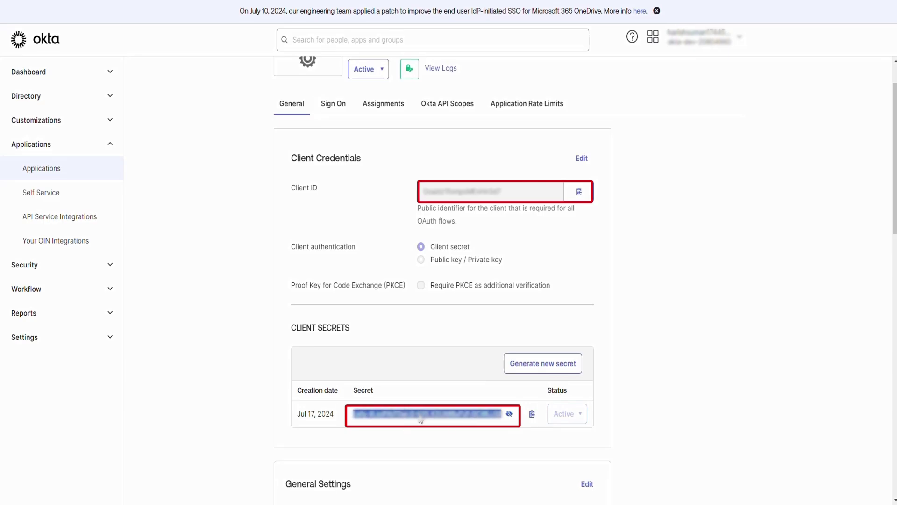
triple_click(497, 191)
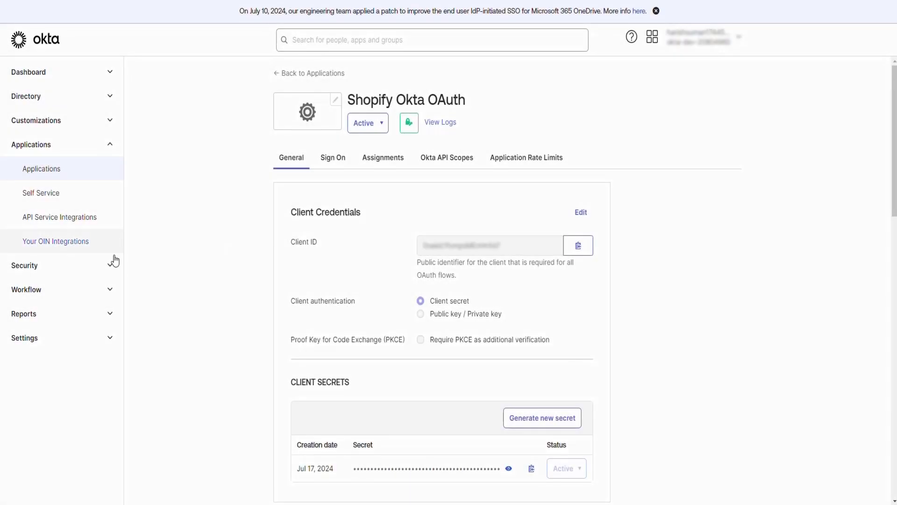
Step: Open the default authorization server's ID token claims under Security > API
left_click(94, 265)
scroll(92, 267, "down", 1)
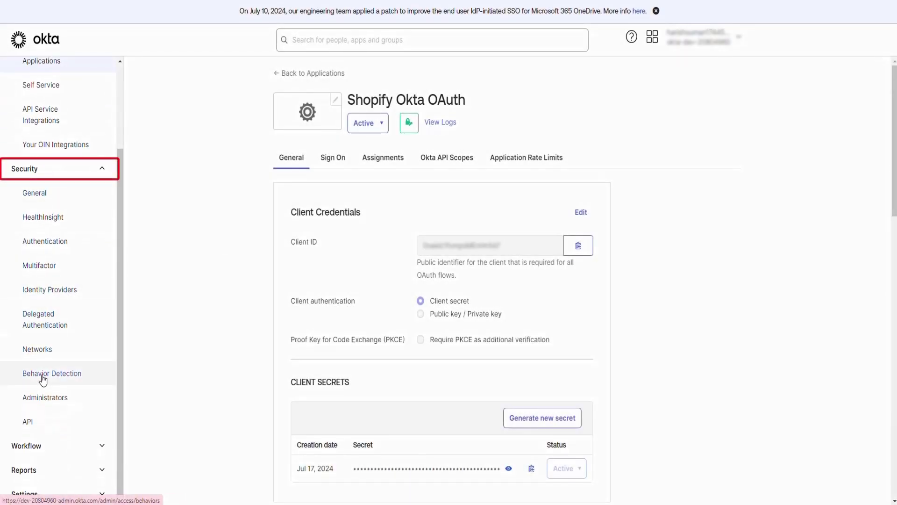
left_click(45, 418)
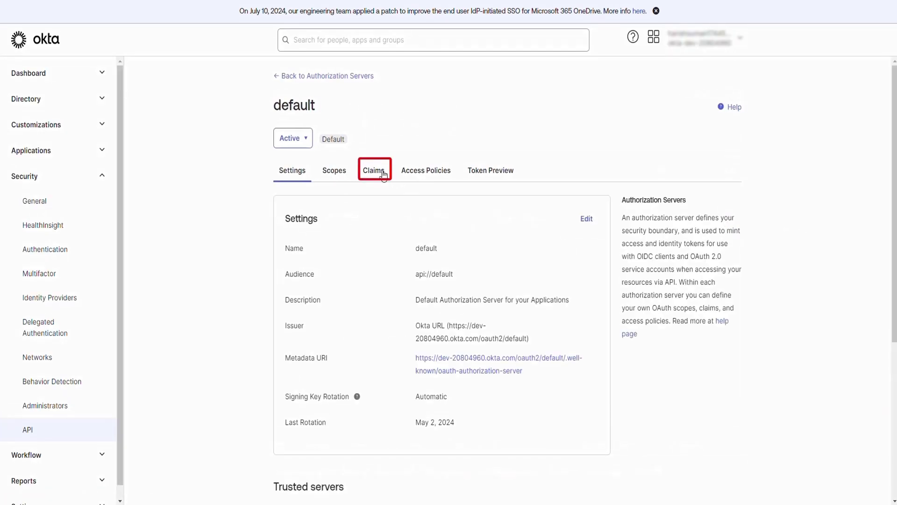
left_click(383, 174)
left_click(289, 286)
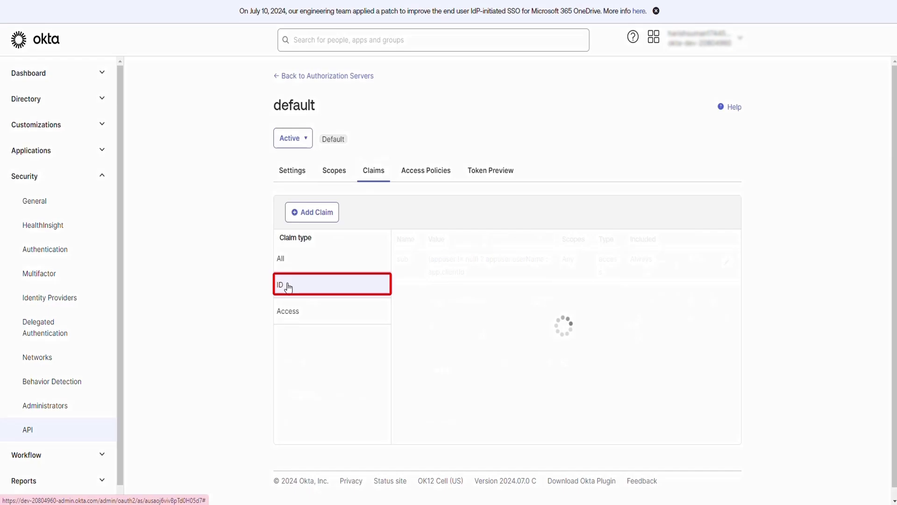
Step: Create the OktaFirstName claim for ID tokens with the user's first-name expression
left_click(311, 219)
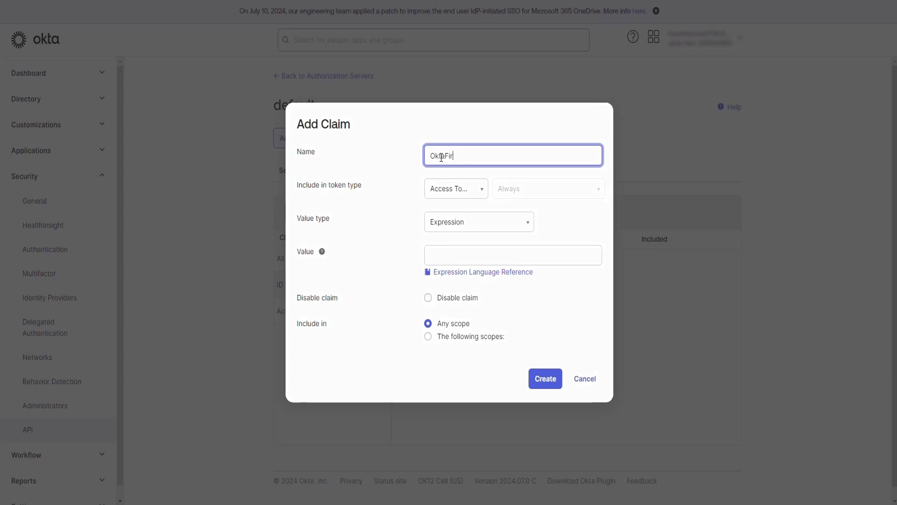
left_click(456, 189)
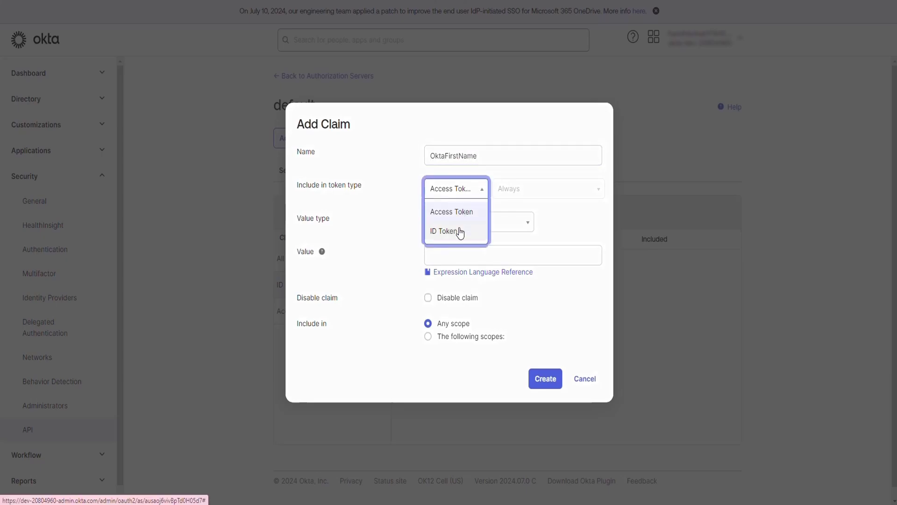
left_click(459, 230)
left_click(454, 254)
key("ctrl+v")
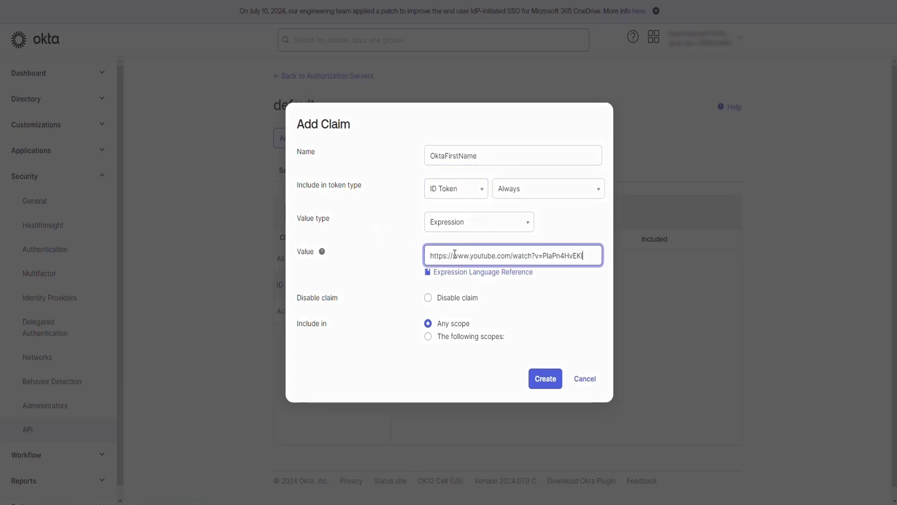
key("ctrl+z")
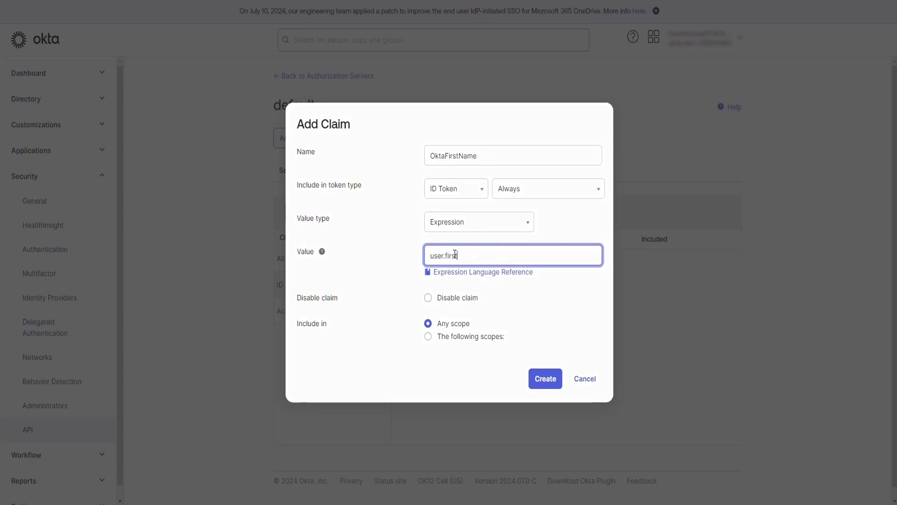
left_click(545, 379)
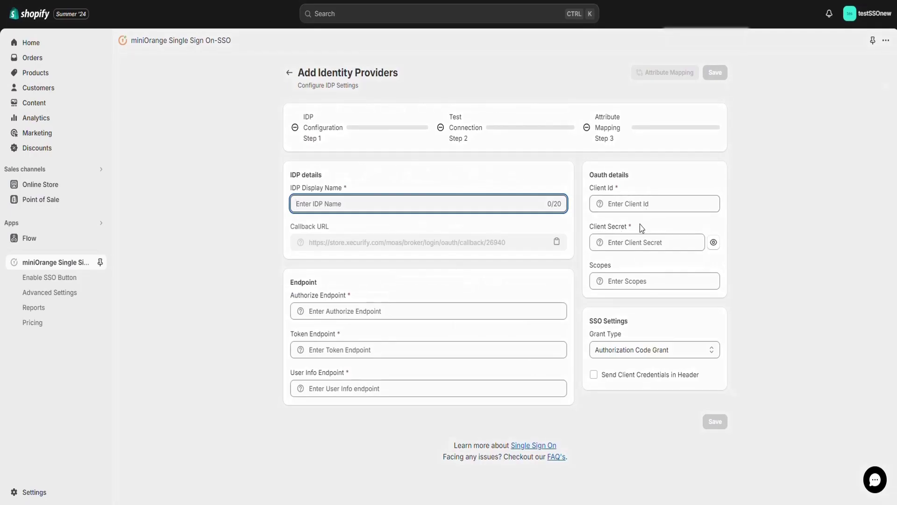
Step: Paste Okta's client secret and client ID, and name the provider Okta SSO
left_click(637, 242)
key("ctrl+v")
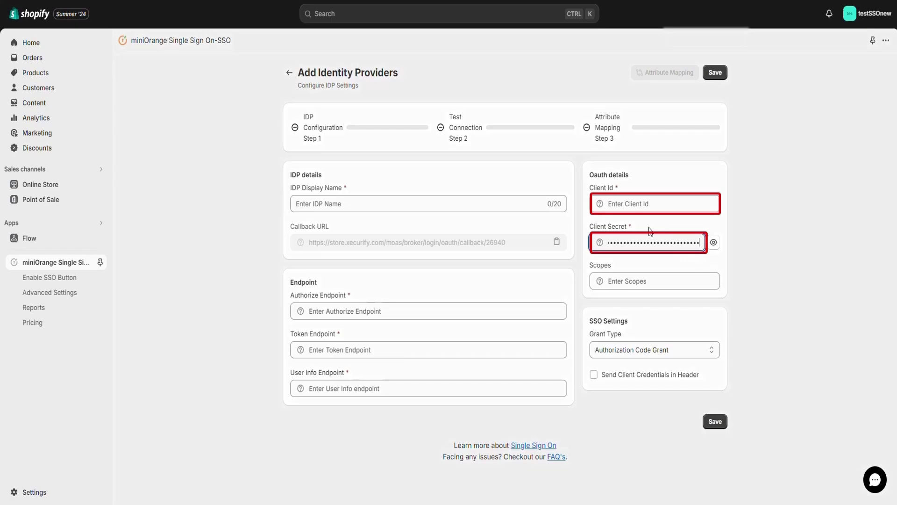
left_click(635, 203)
key("ctrl+v")
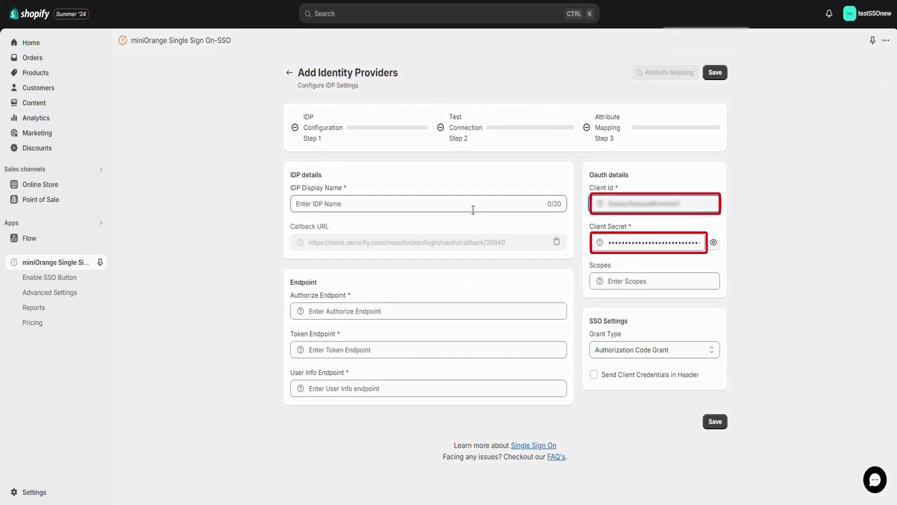
left_click(473, 206)
type("Okta SSO")
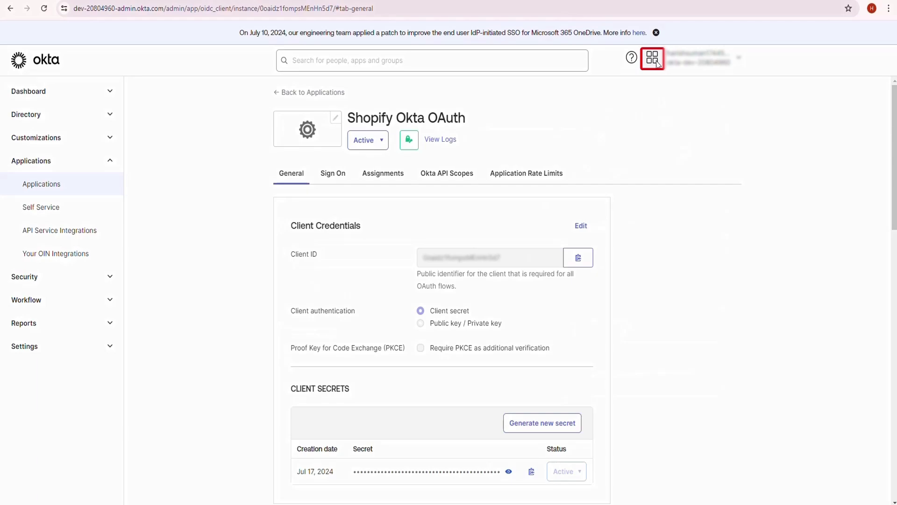
Step: Open the Okta apps list from the top-bar apps grid
left_click(653, 59)
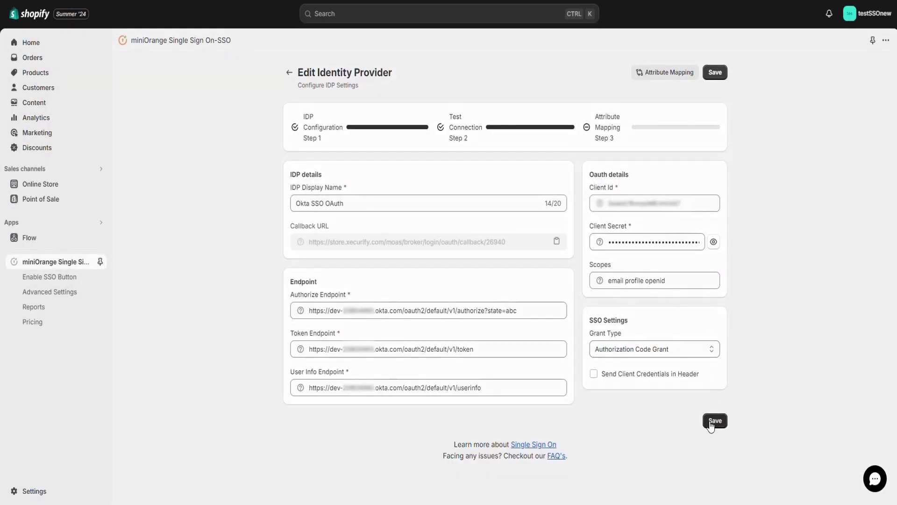
Step: Save the Okta SSO OAuth provider, run Test Connection, and close the successful result
left_click(710, 422)
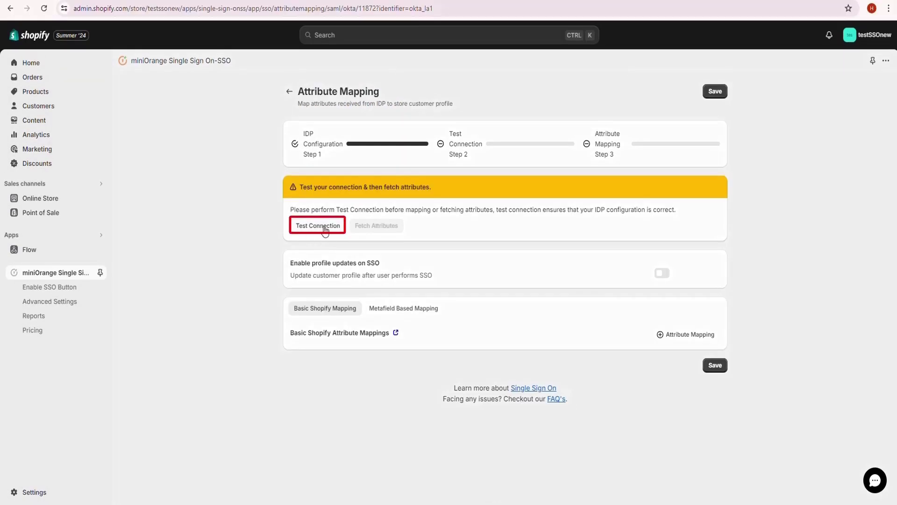
left_click(325, 229)
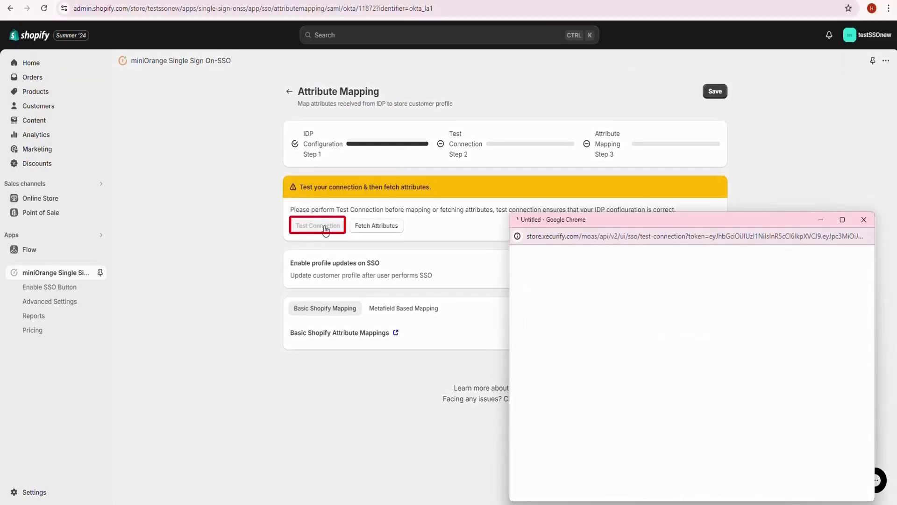
left_click_drag(630, 225, 419, 136)
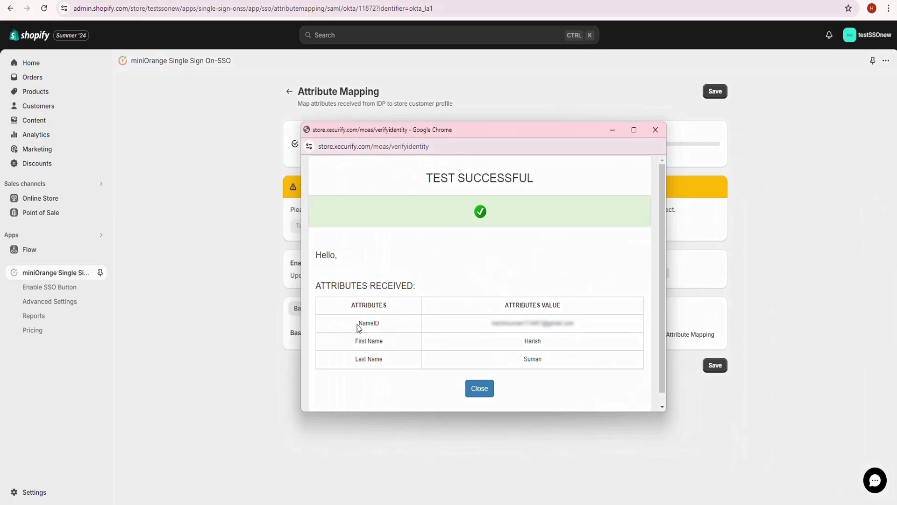
left_click_drag(352, 358, 398, 359)
left_click(479, 389)
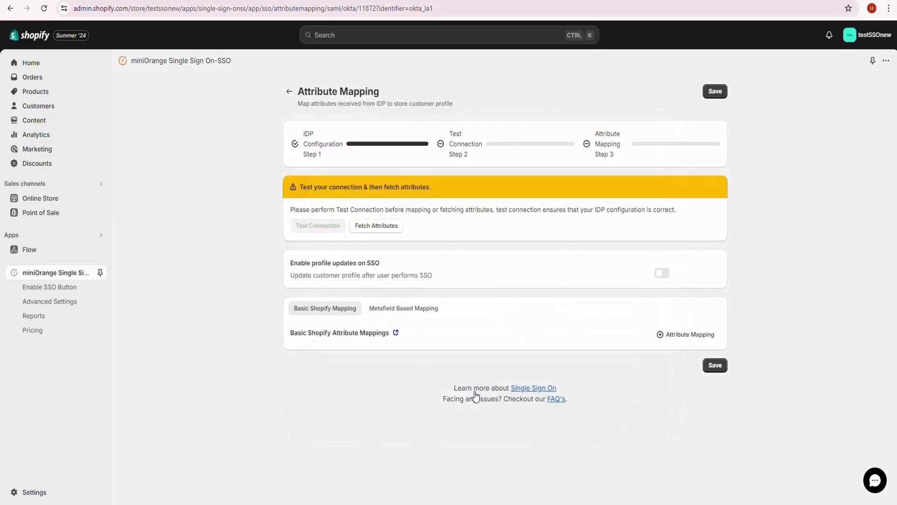
Step: Fetch the attributes received from Okta and map First Name to Okta's First Name
left_click(378, 226)
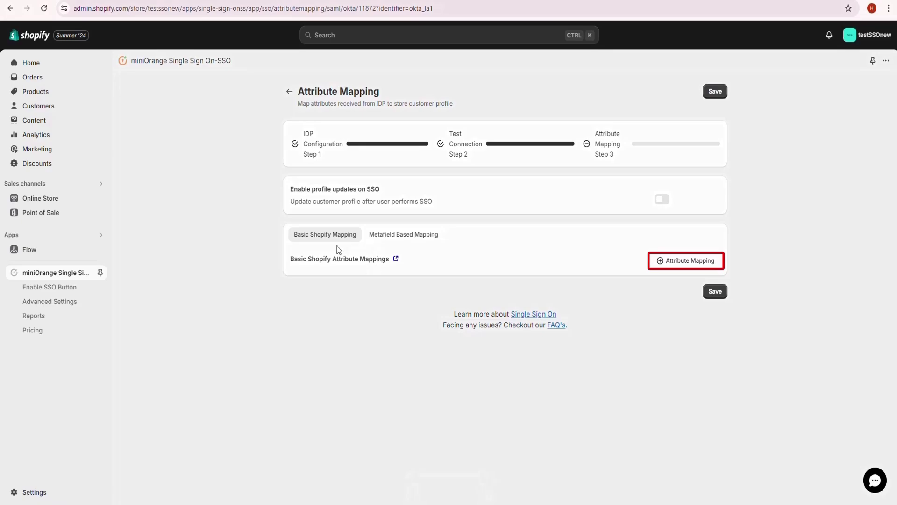
left_click(673, 261)
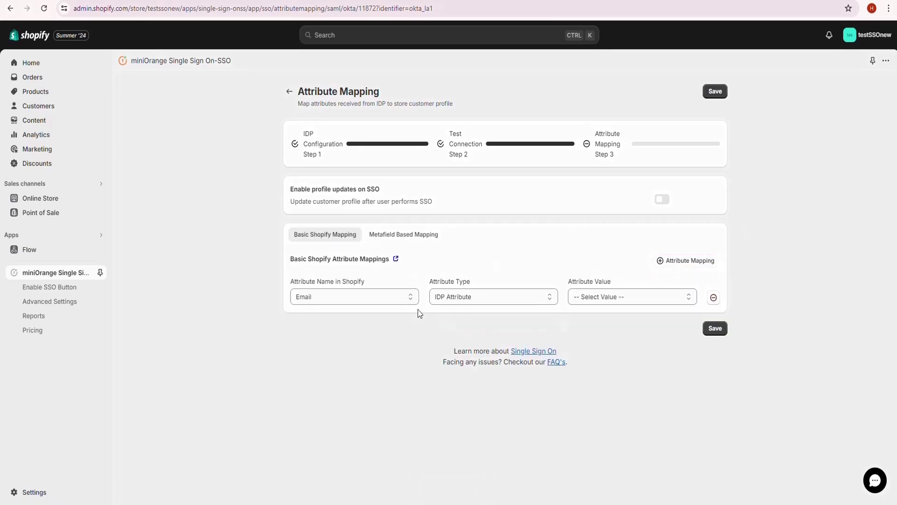
left_click(354, 296)
left_click(327, 316)
left_click(632, 297)
left_click(589, 327)
Step: Map Email to NameID and Last Name to Okta's Last Name, then save the mappings
left_click(686, 261)
left_click(354, 334)
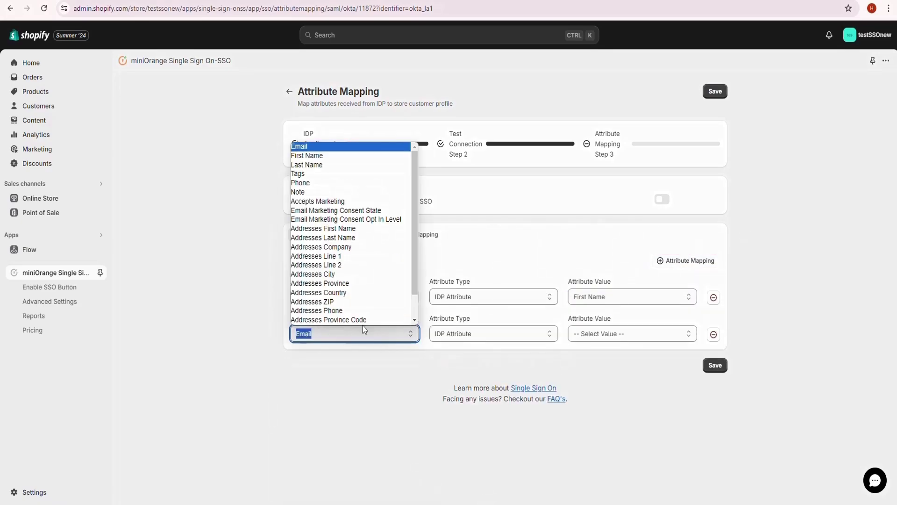
left_click(360, 146)
left_click(608, 333)
left_click(584, 355)
left_click(686, 261)
left_click(354, 370)
left_click(309, 200)
left_click(632, 370)
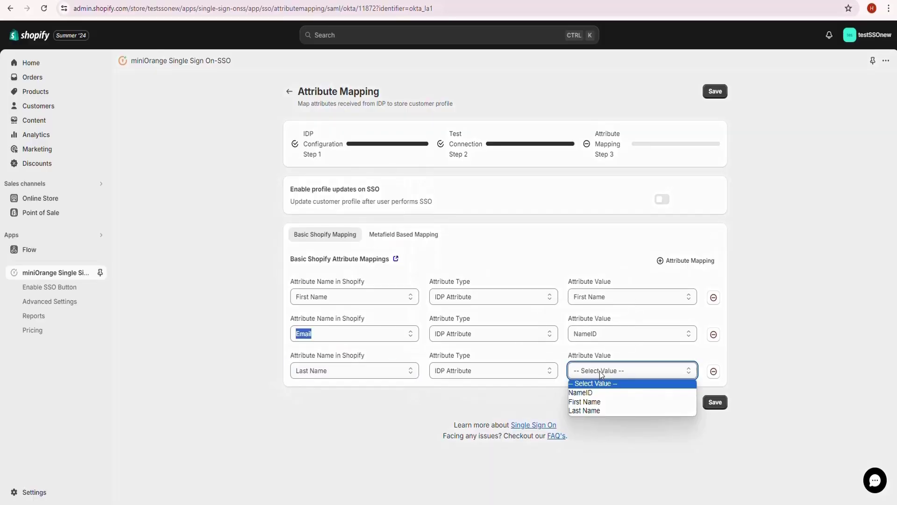
left_click(589, 411)
left_click(715, 403)
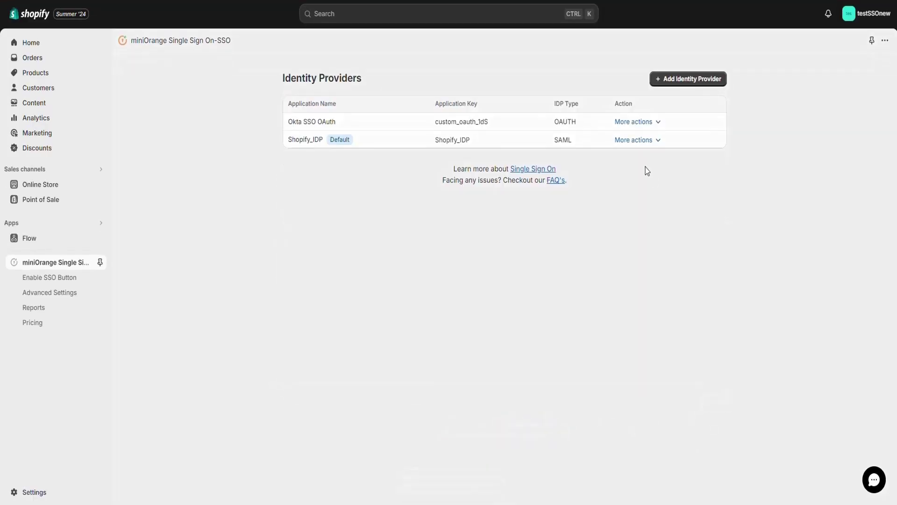
Step: Set Okta SSO OAuth as the default provider and start a storefront login via miniOrange SSO
left_click(634, 137)
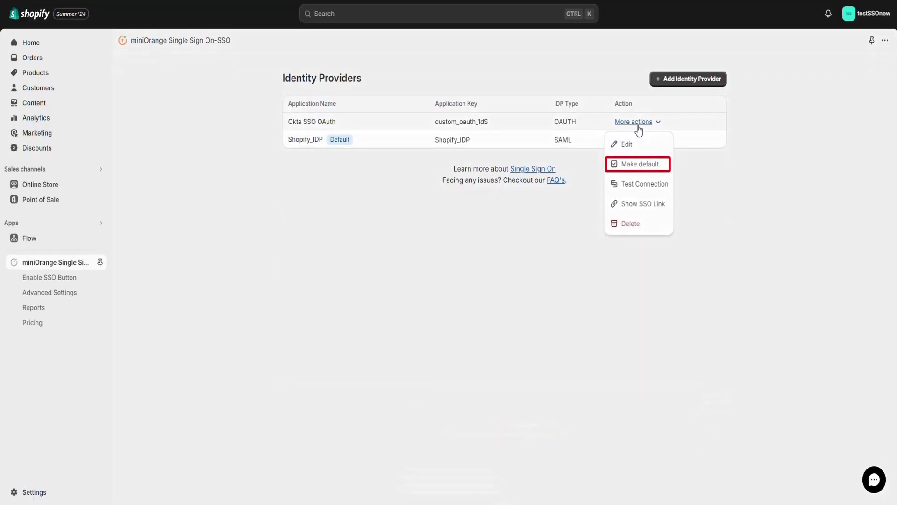
left_click(652, 167)
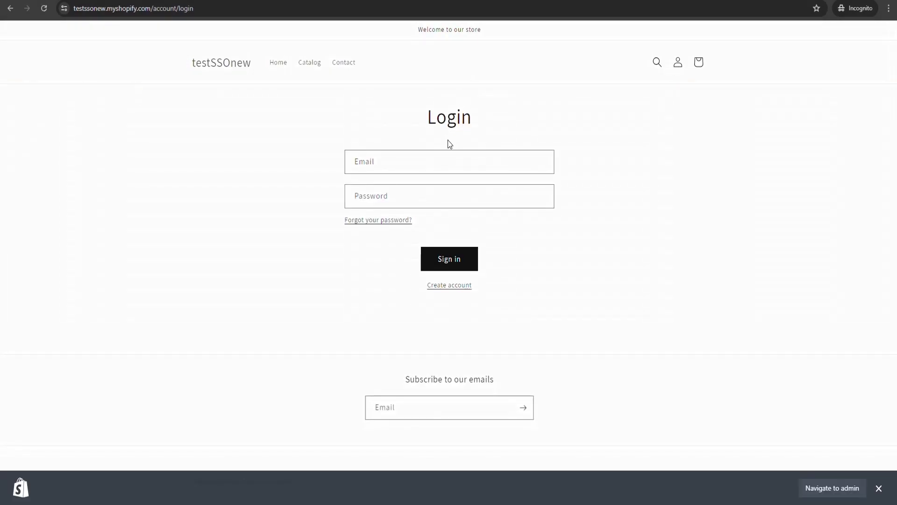
left_click(478, 163)
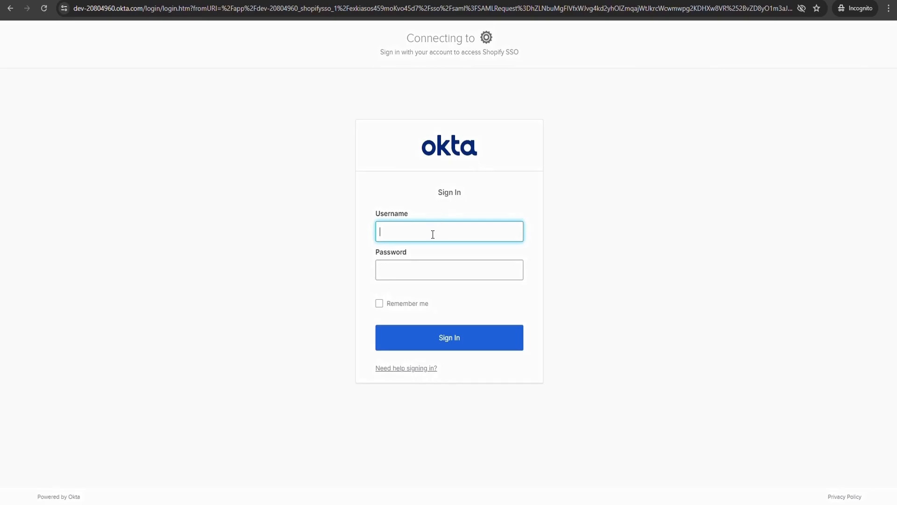
Step: Sign in on Okta's page with the test user's e-mail and password
key("Tab")
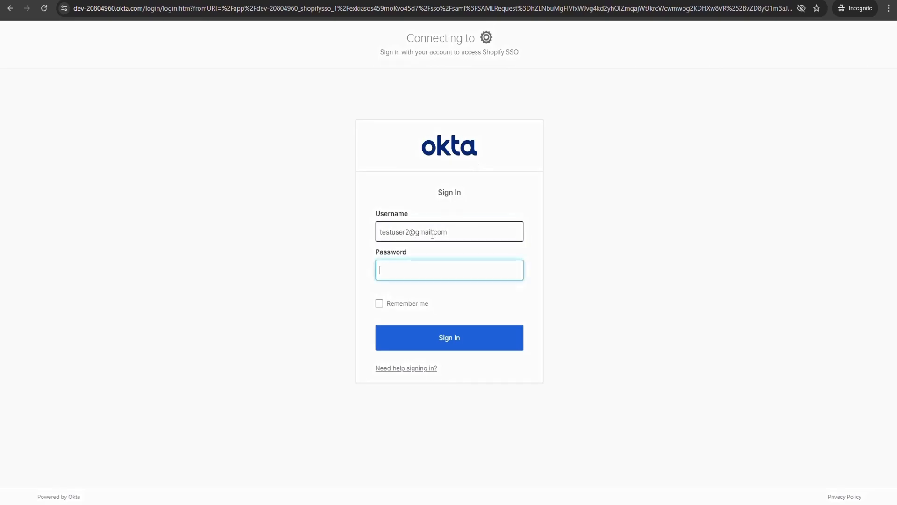
type("•••••••••••••••")
key("Return")
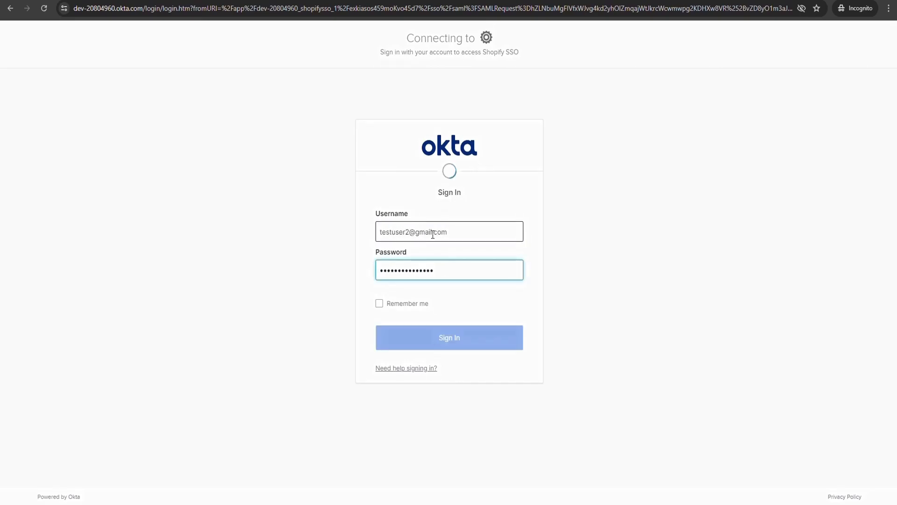